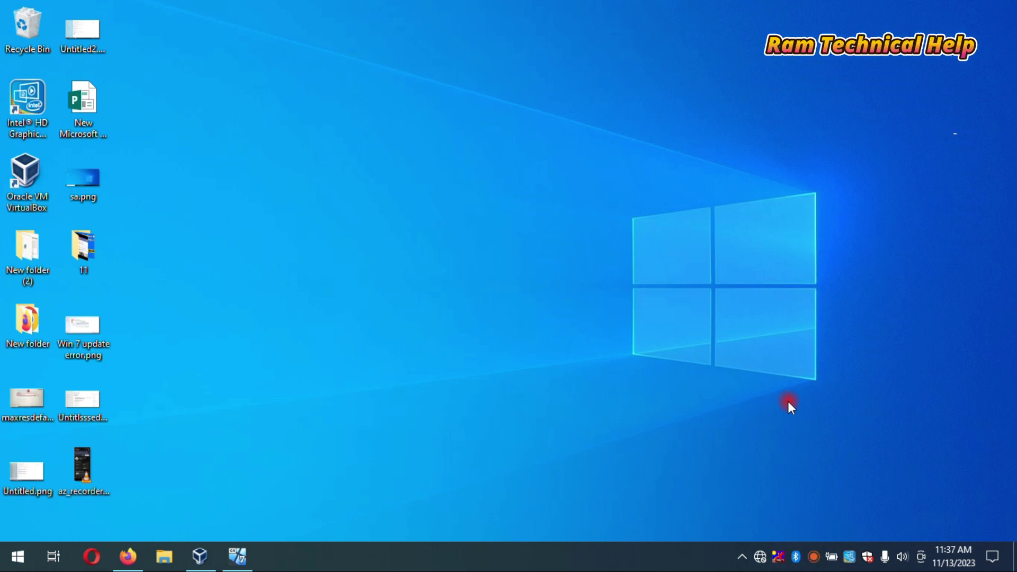
Step: Open the Date & time settings and choose the (UTC+05:30) Chennai, Kolkata, Mumbai, New Delhi time zone
mouse_move(764, 564)
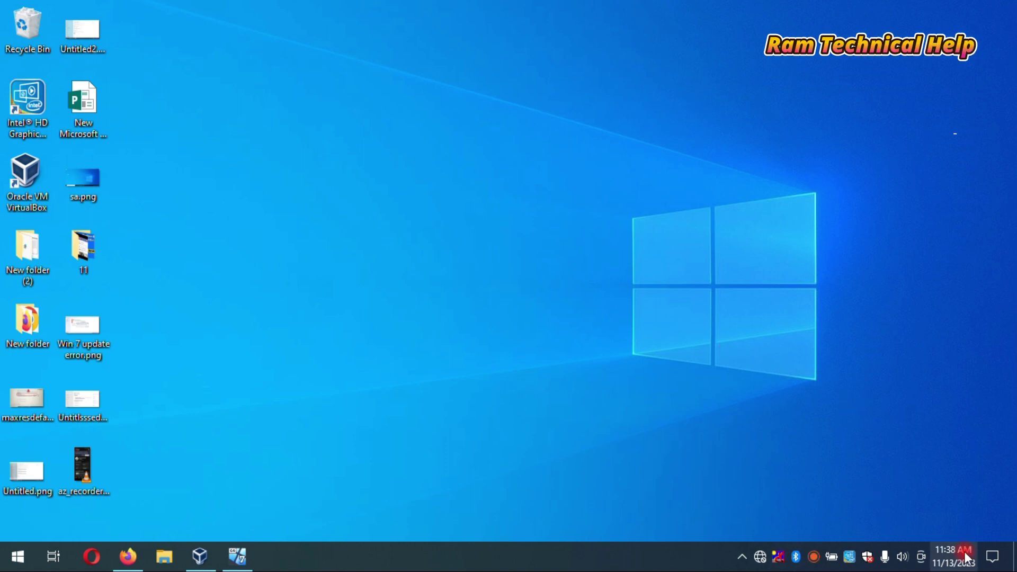
mouse_move(948, 564)
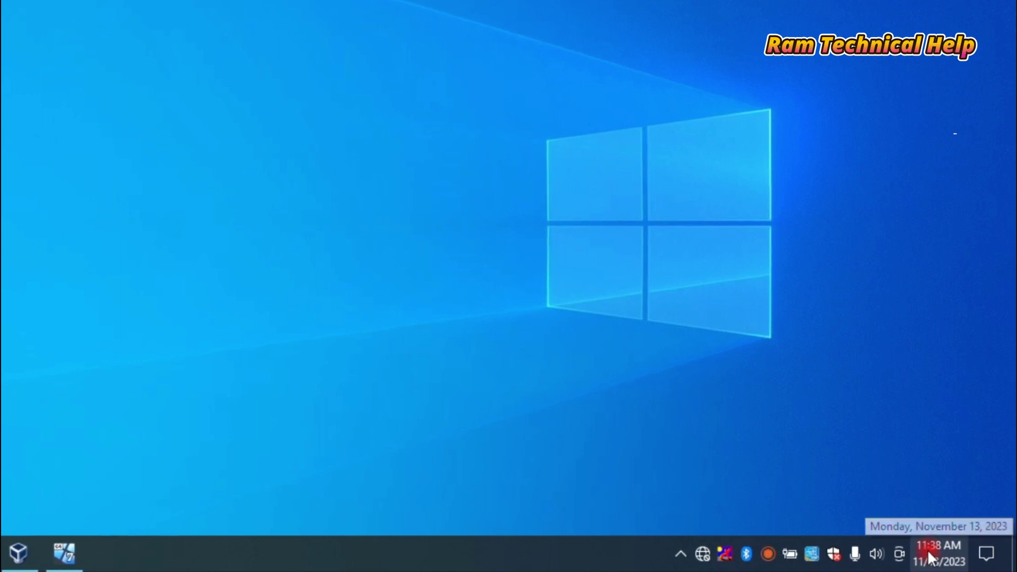
right_click(926, 550)
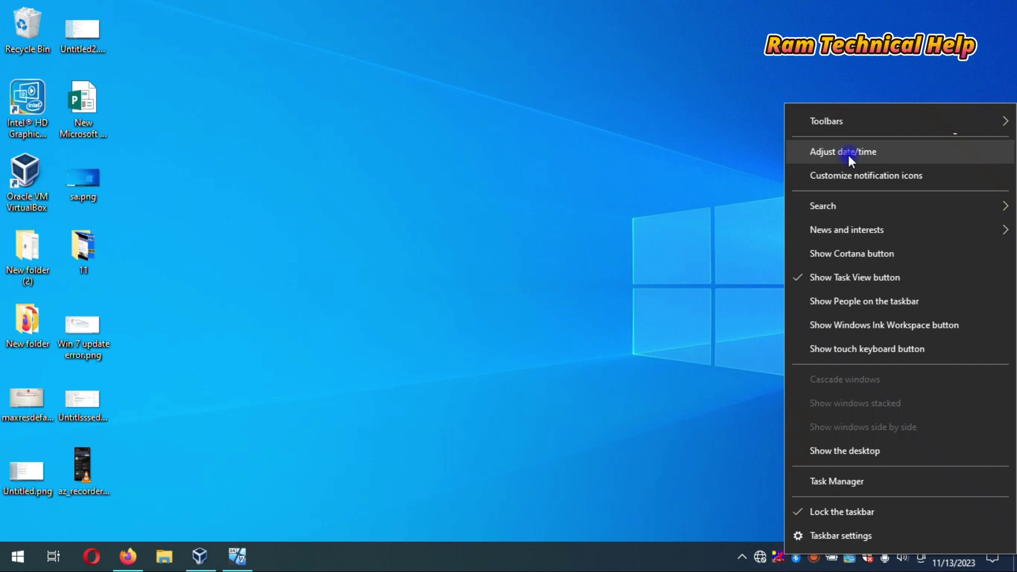
left_click(847, 155)
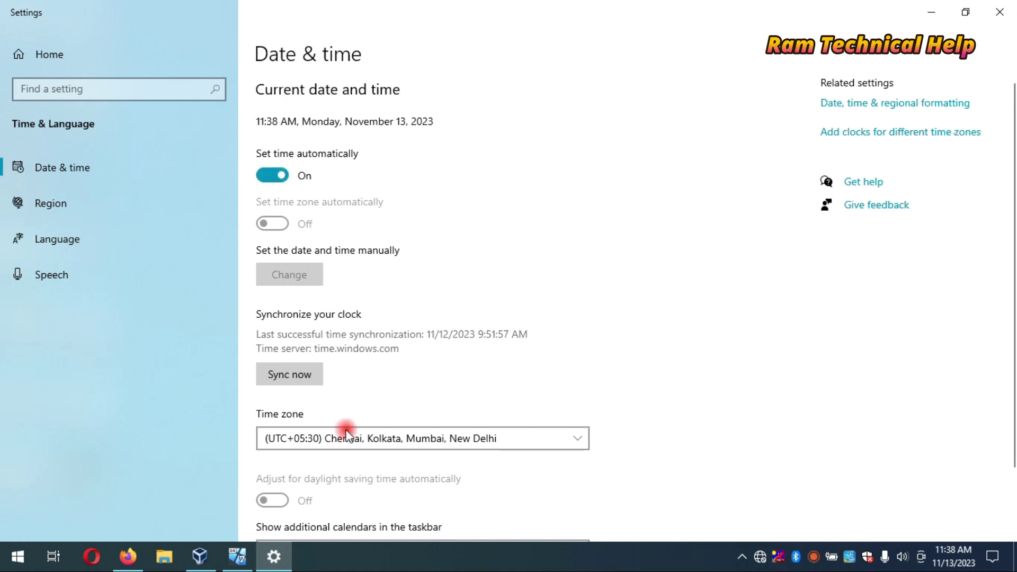
left_click(439, 442)
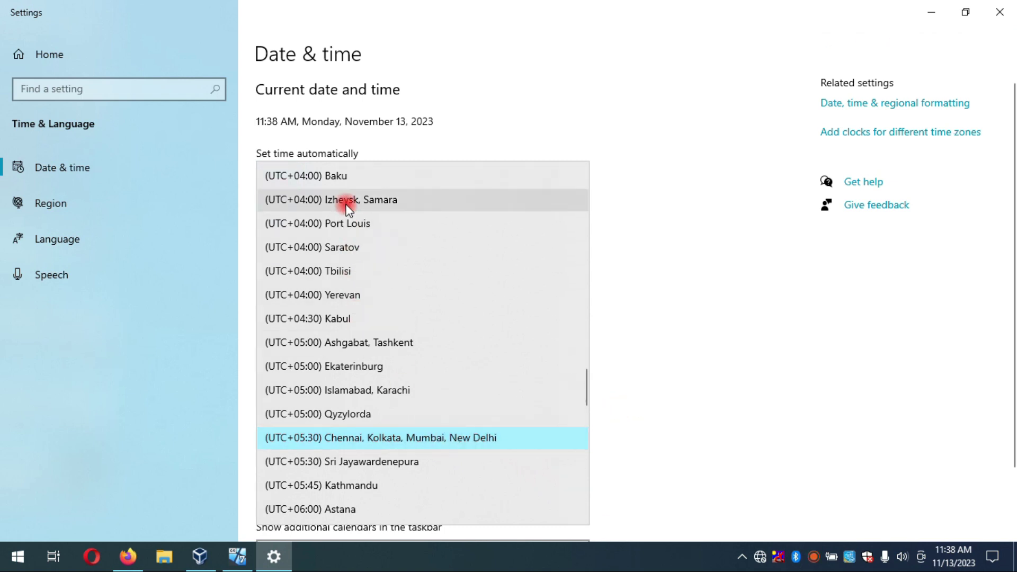
left_click(440, 438)
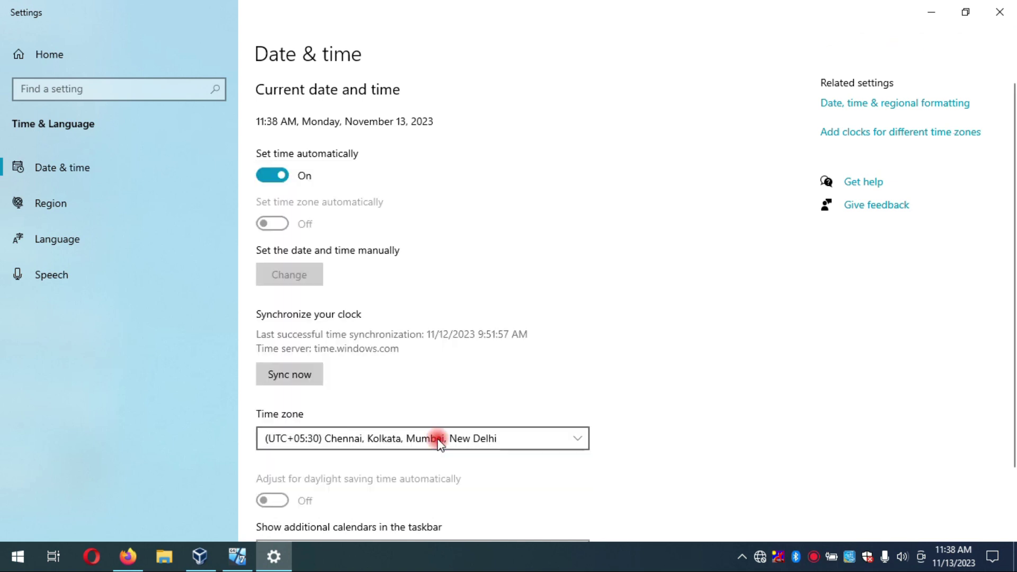
Step: Look through the available time zones and the remaining date and time options, and close Settings
left_click(510, 440)
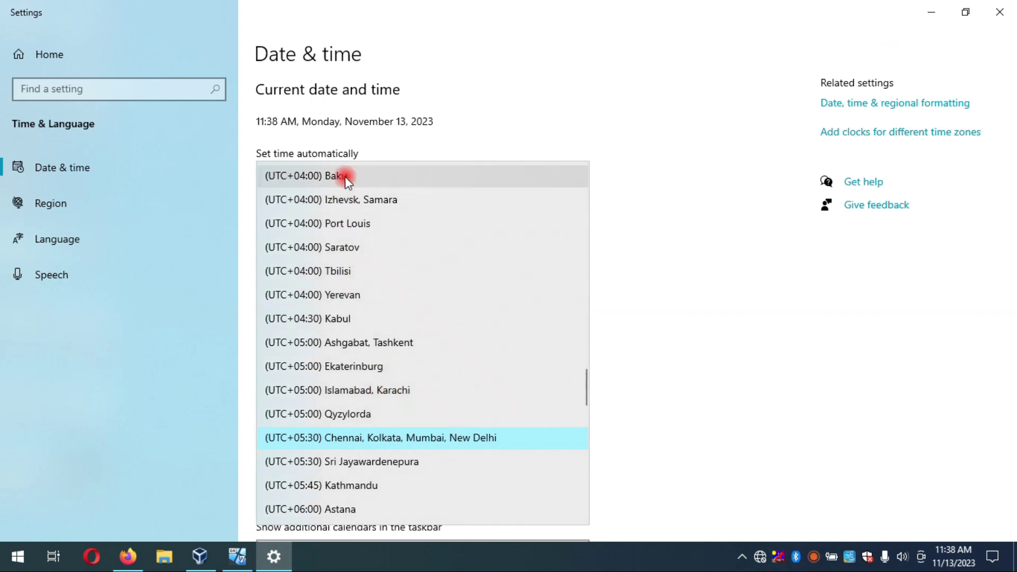
scroll(364, 358, "down", 4)
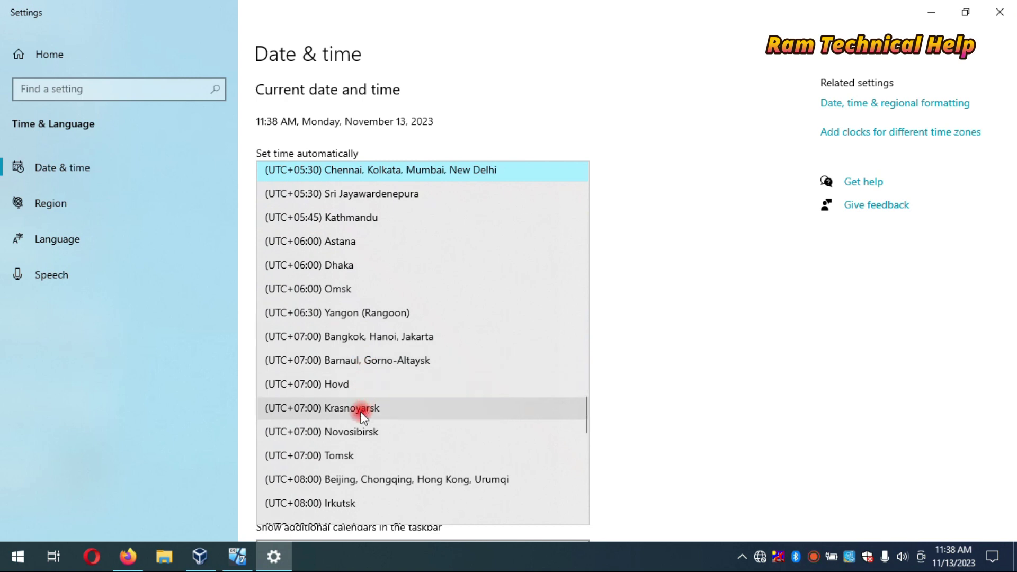
scroll(354, 472, "down", 1)
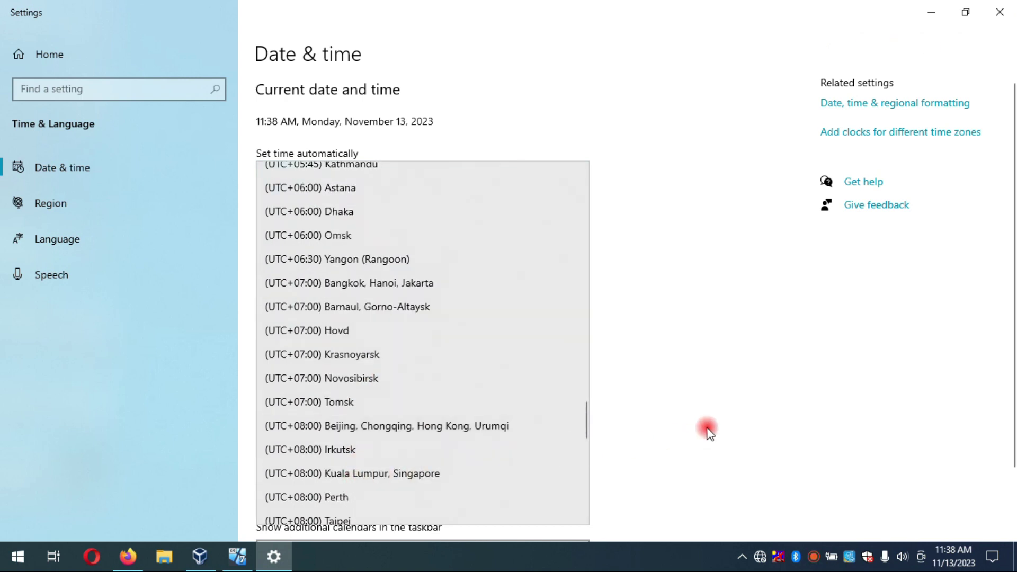
left_click(709, 431)
scroll(839, 257, "down", 2)
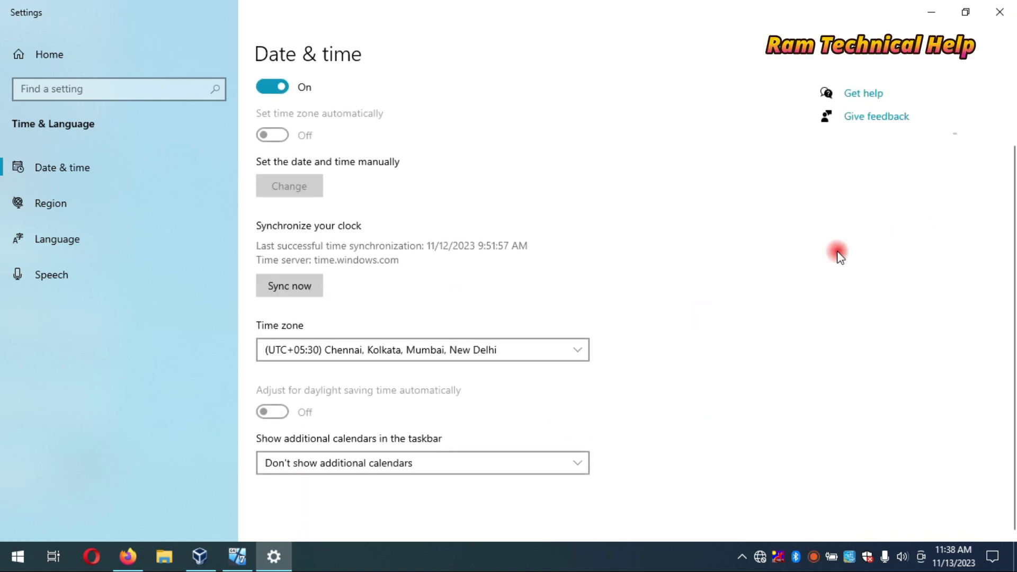
left_click(1006, 23)
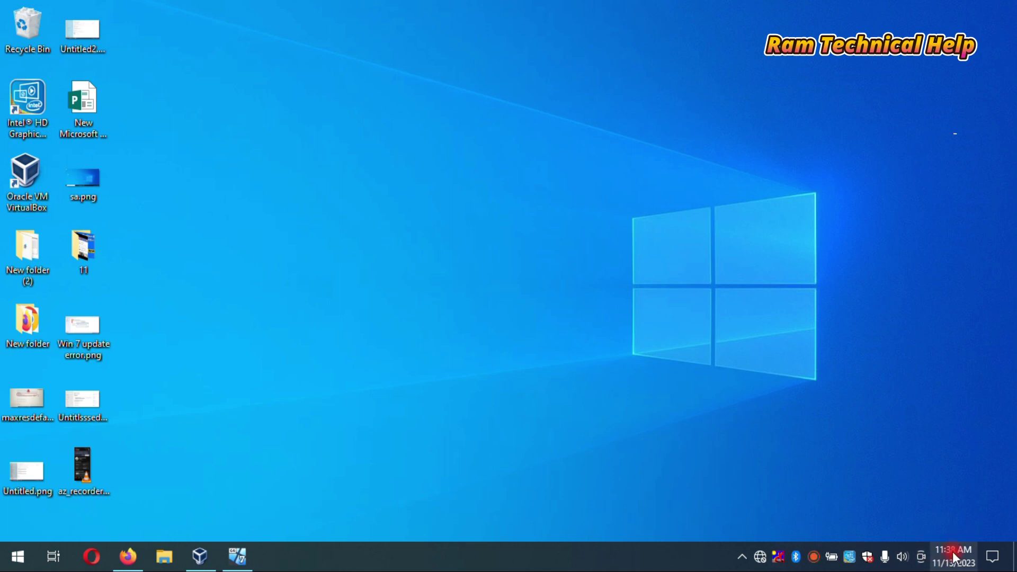
Step: Open Control Panel by running the command "control"
mouse_move(955, 557)
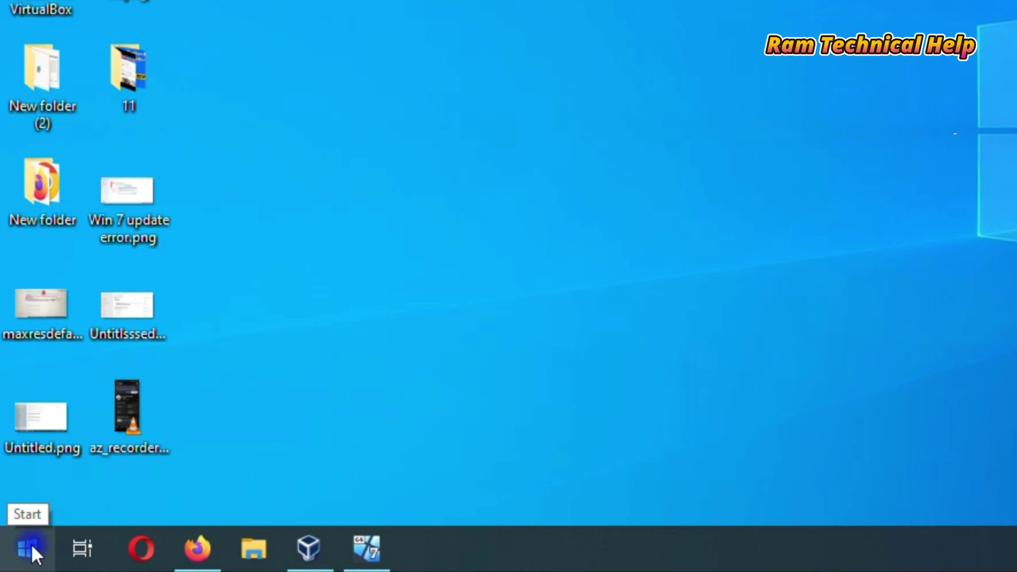
right_click(31, 543)
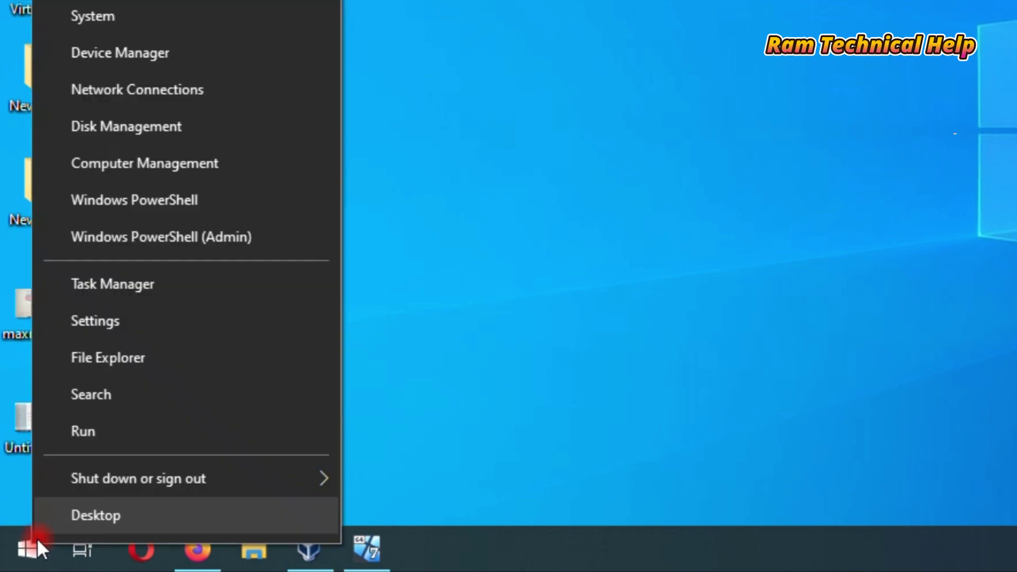
left_click(117, 430)
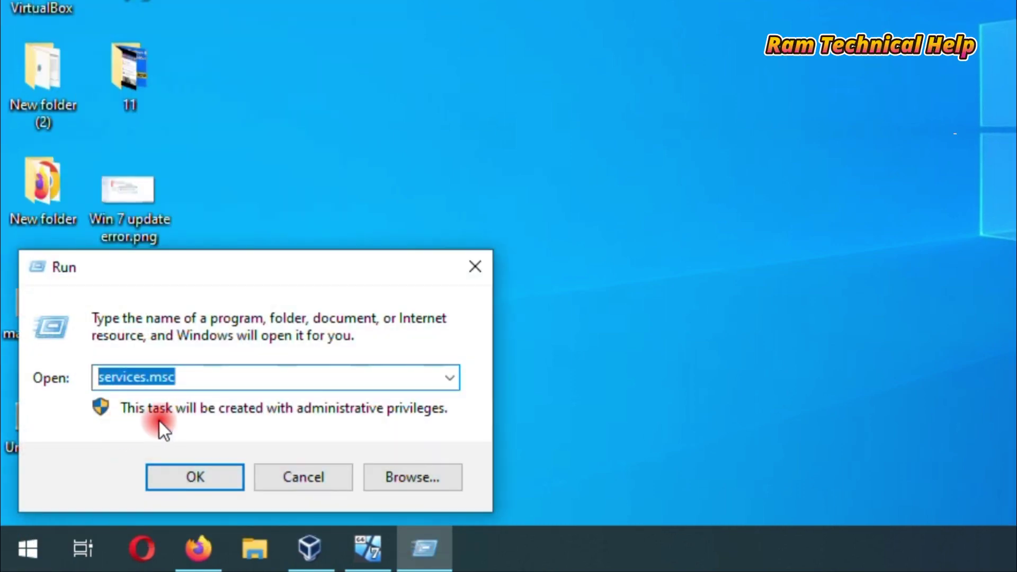
type("control")
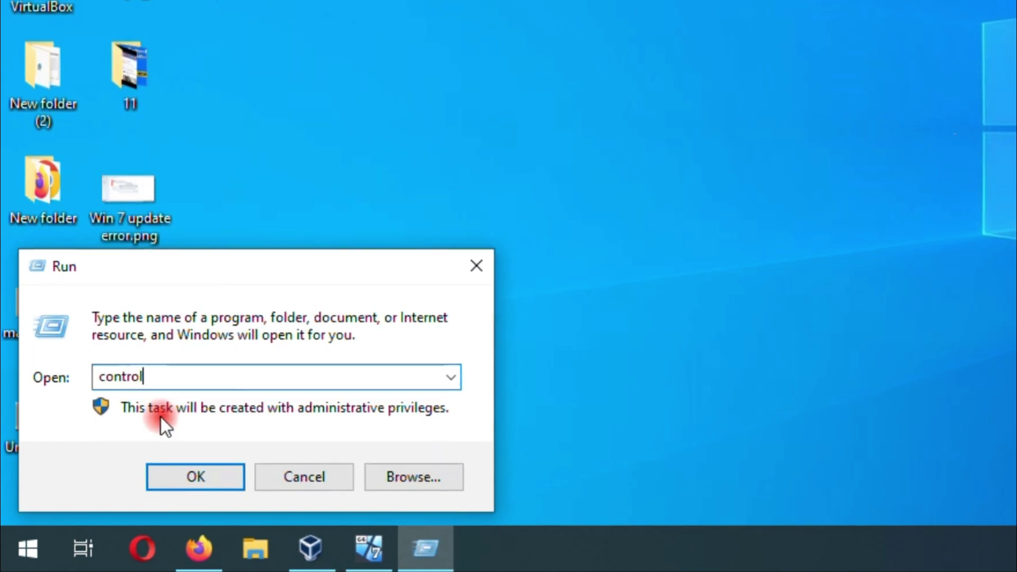
left_click(183, 478)
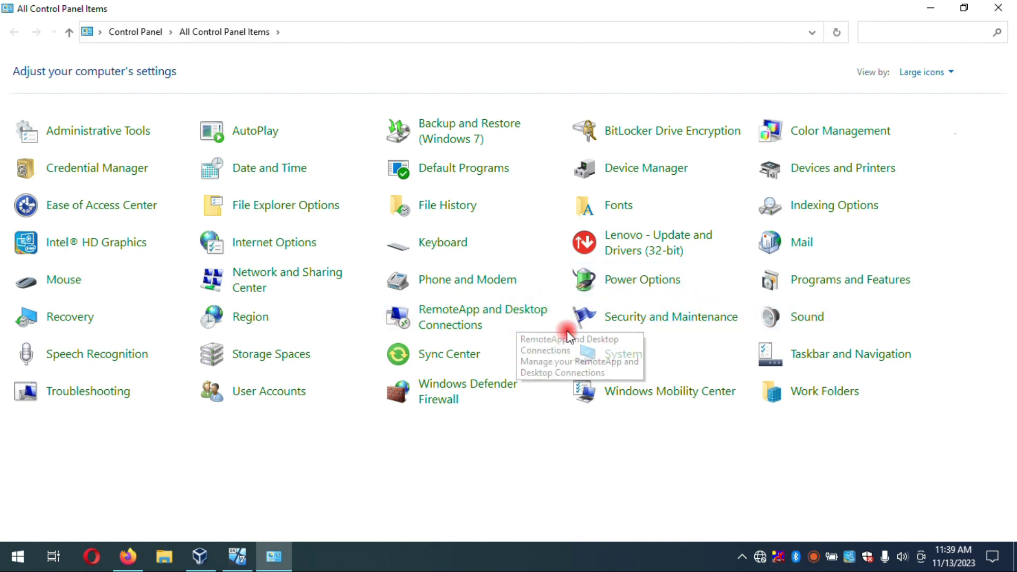
Step: In the LAN settings of Internet Options, make sure Automatically detect settings is enabled and confirm
left_click(286, 249)
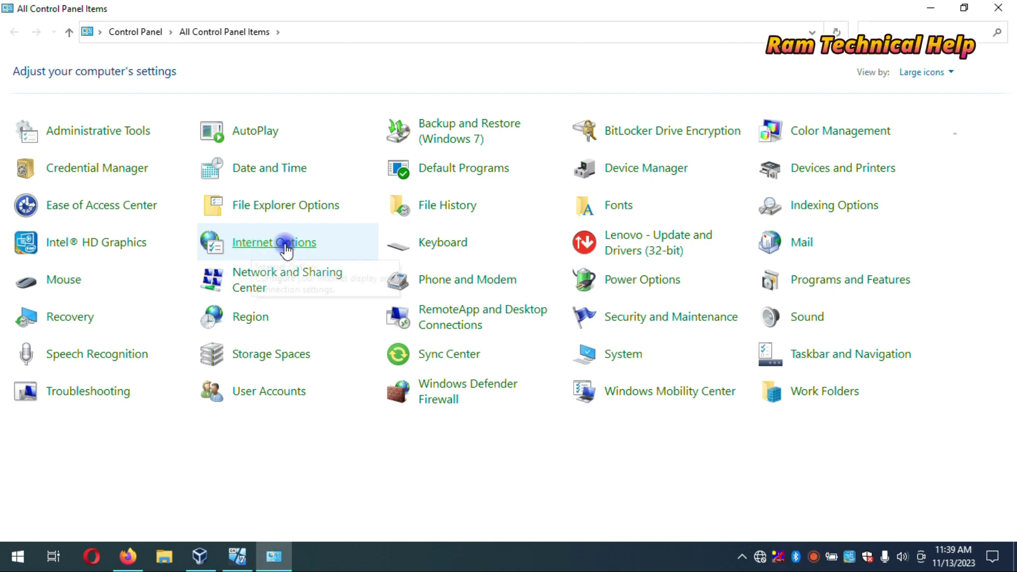
left_click_drag(182, 33, 545, 36)
left_click(571, 62)
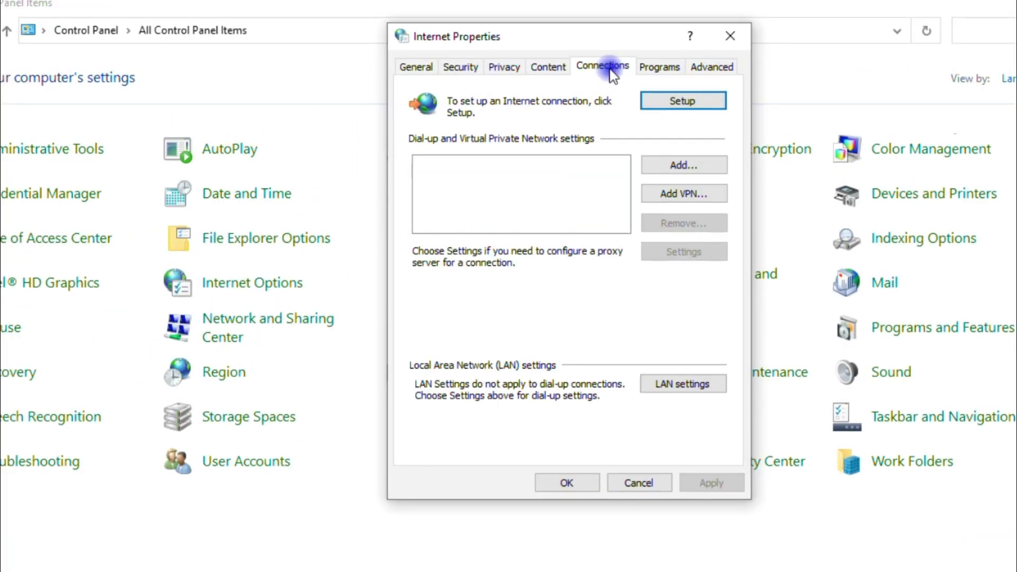
left_click(679, 387)
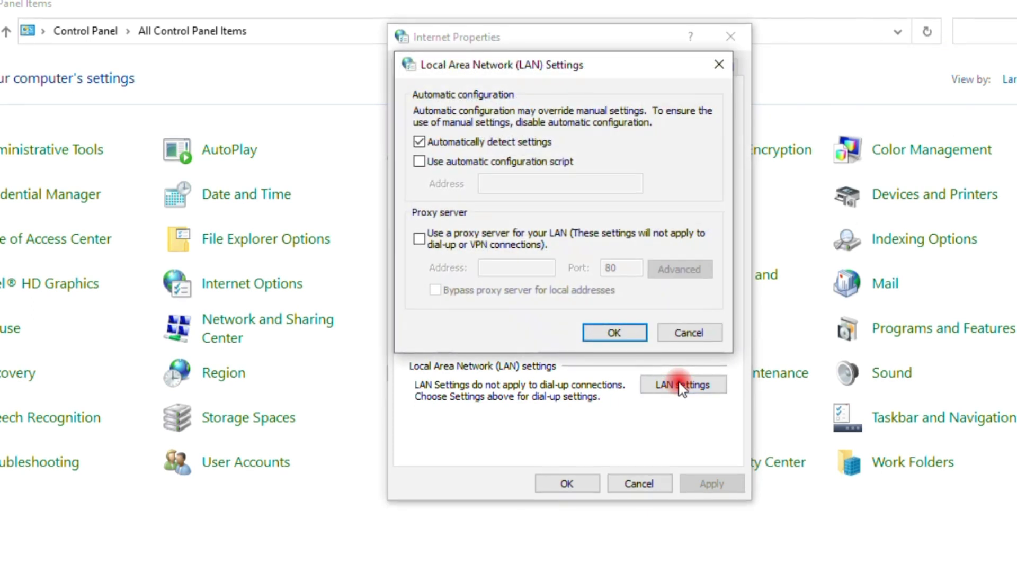
left_click(419, 142)
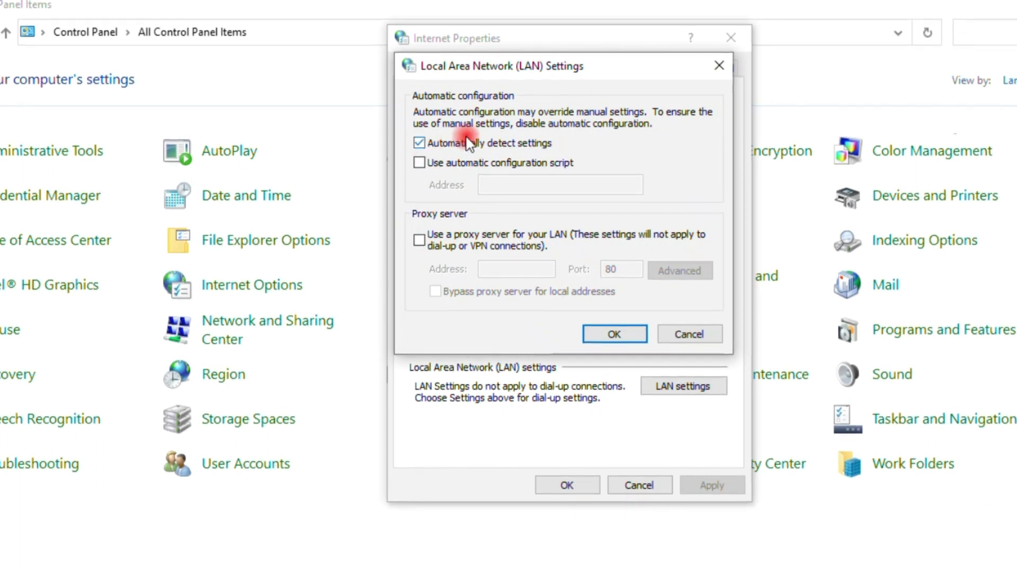
left_click(418, 143)
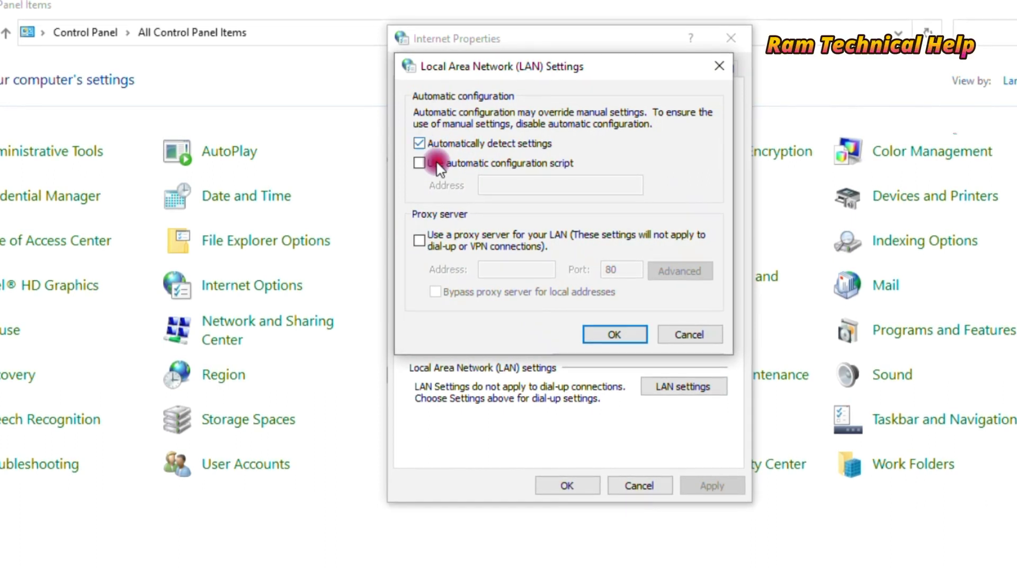
left_click(613, 335)
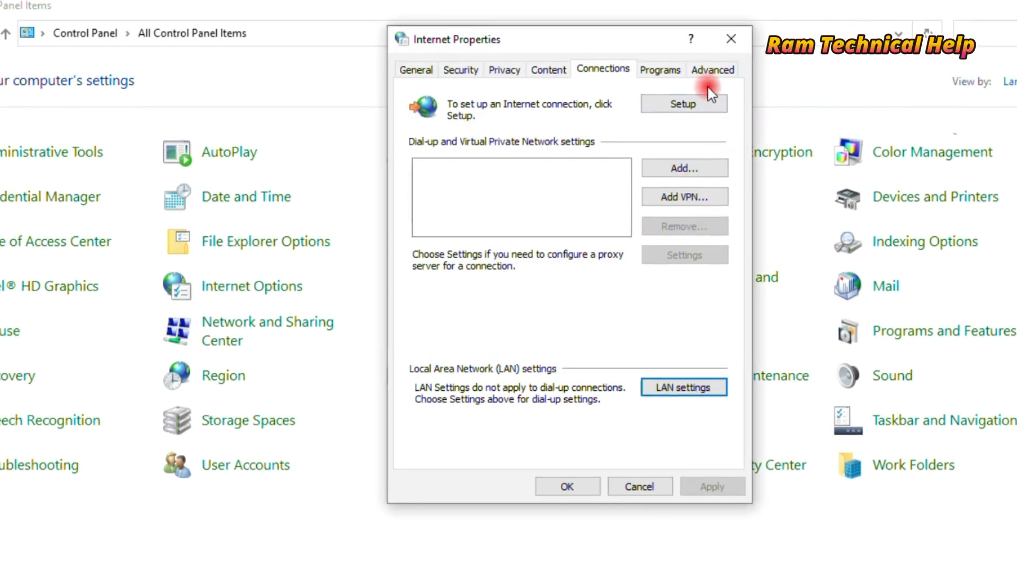
Step: Restore the advanced settings in Internet Properties, apply the change and close the dialog
left_click(715, 70)
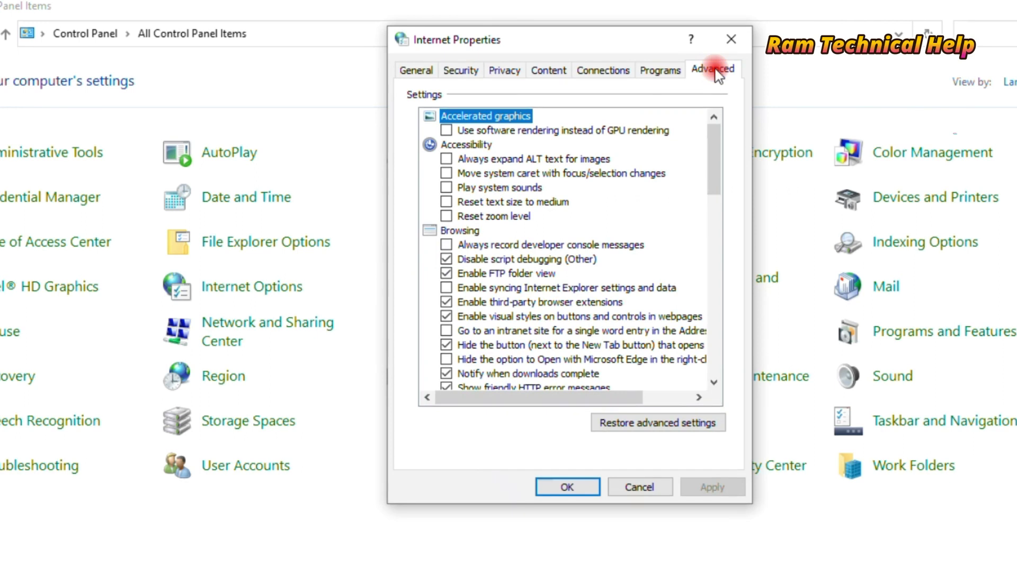
scroll(614, 297, "down", 8)
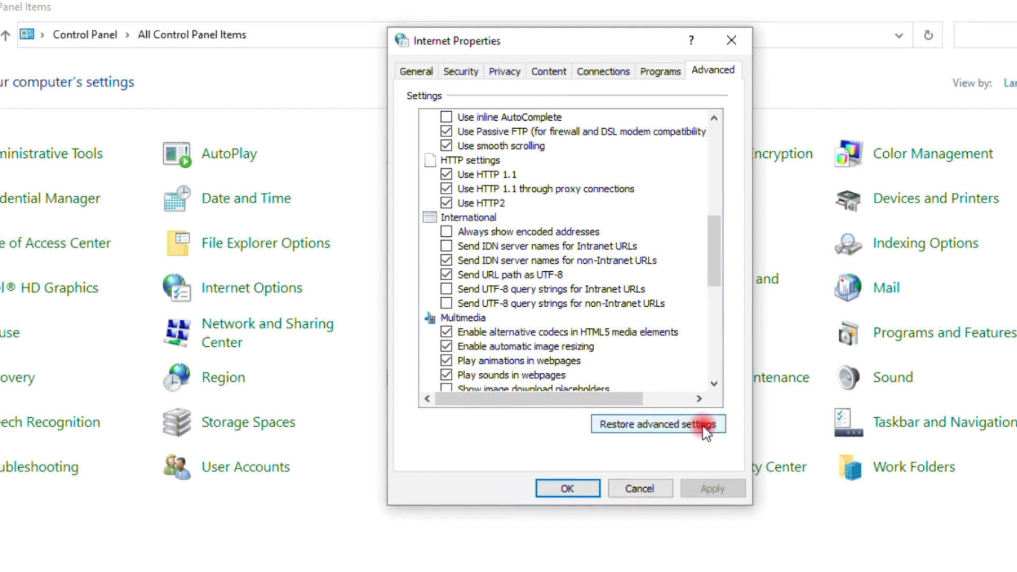
left_click(662, 430)
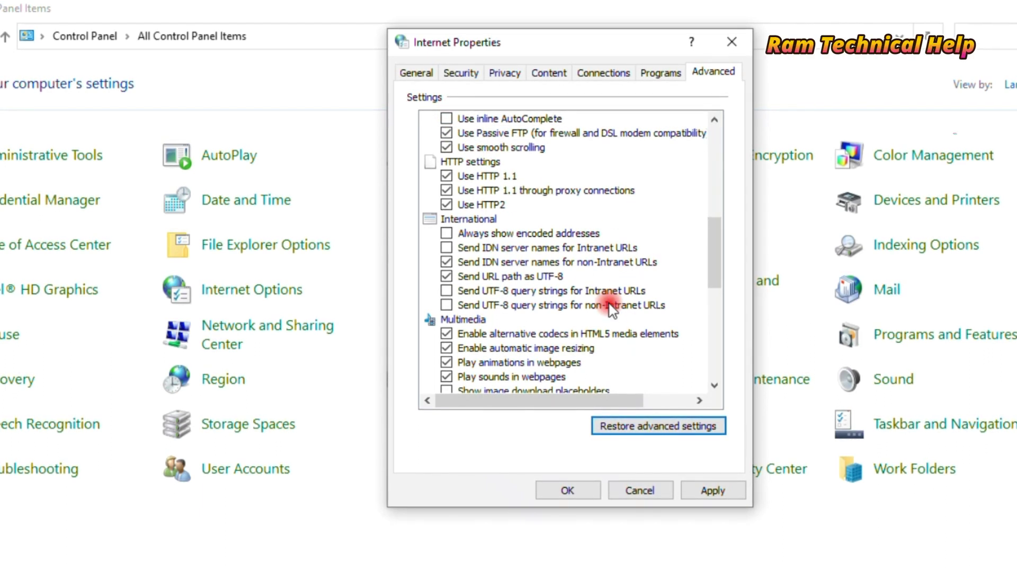
scroll(466, 374, "down", 6)
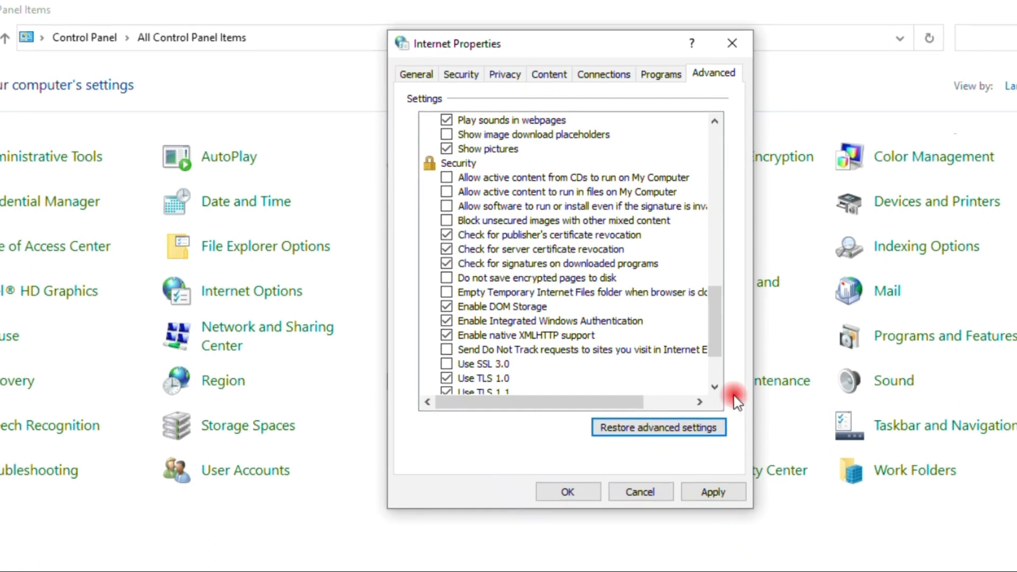
left_click(711, 490)
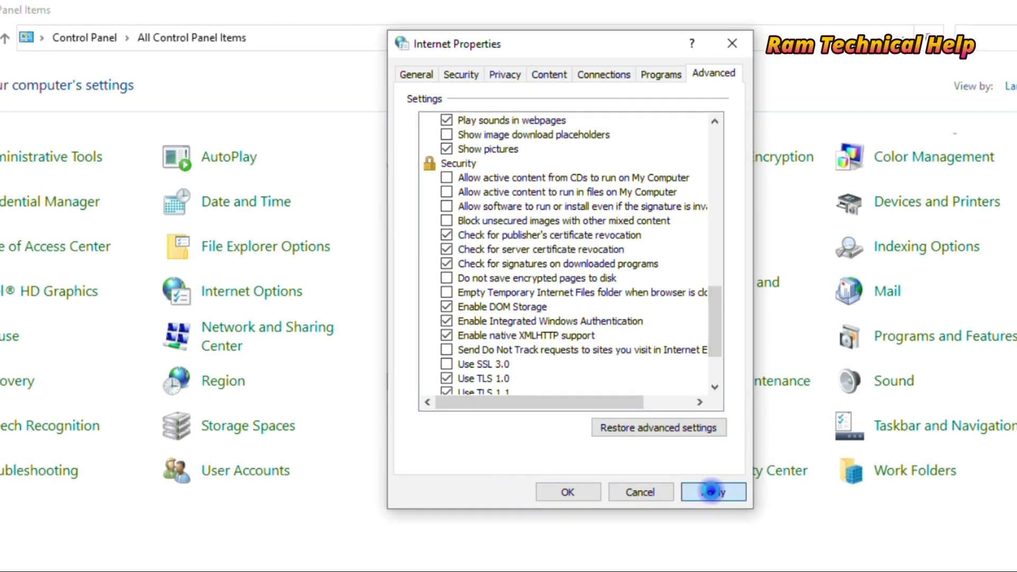
left_click(585, 492)
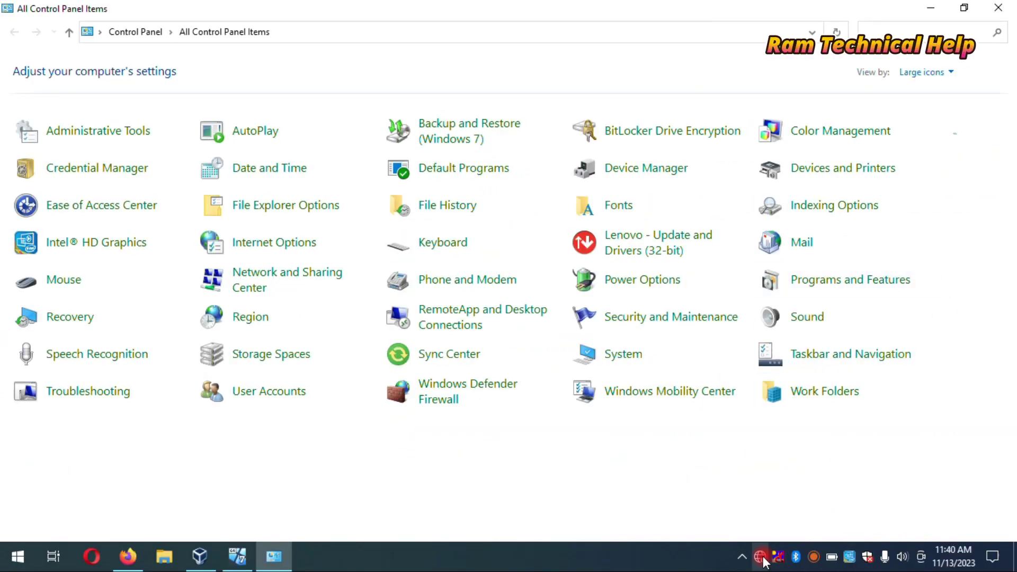
Step: Open the Network & Internet settings and bring up the list of network adapters
mouse_move(760, 561)
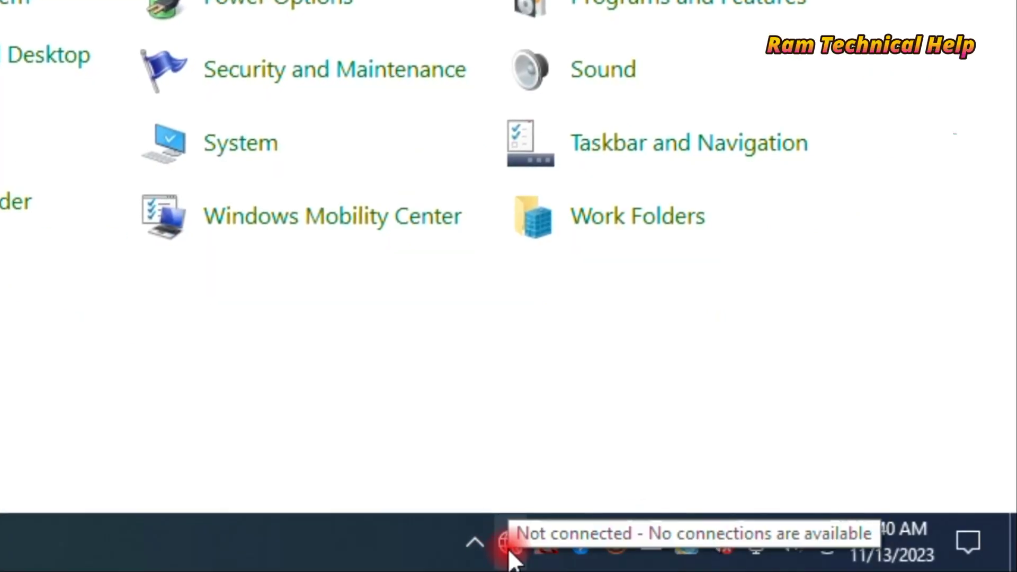
right_click(507, 543)
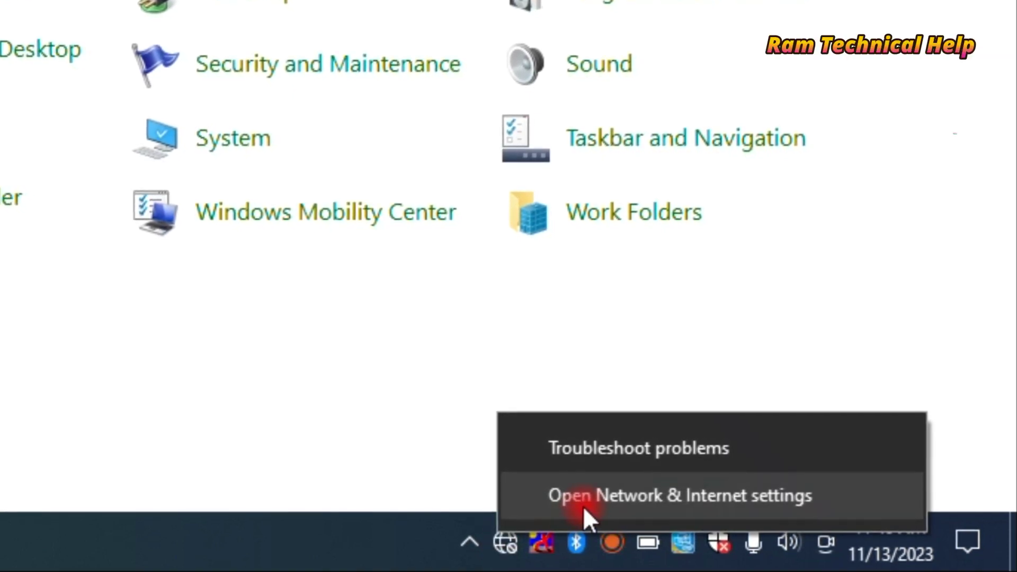
left_click(687, 497)
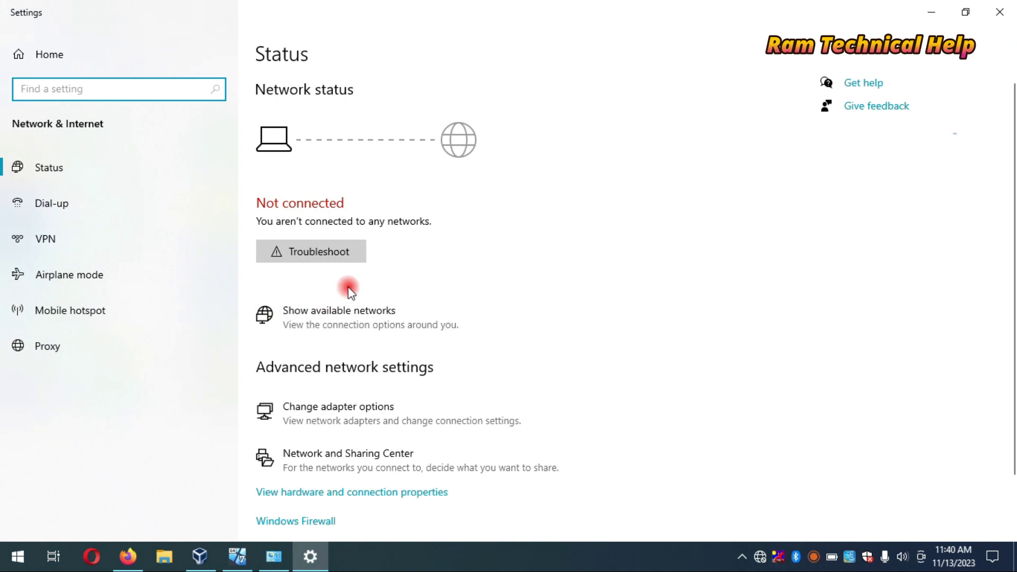
scroll(341, 295, "down", 3)
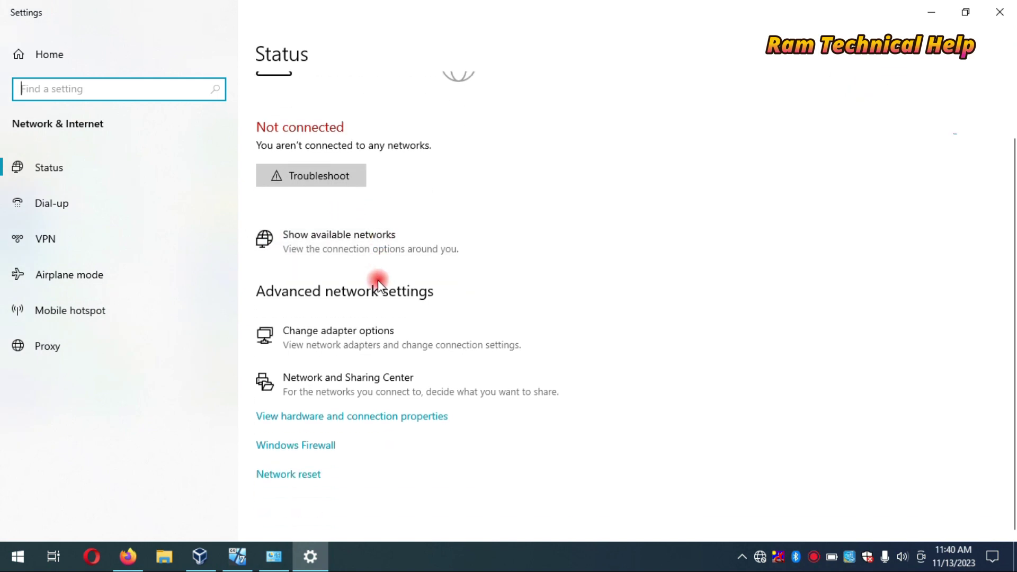
left_click(333, 333)
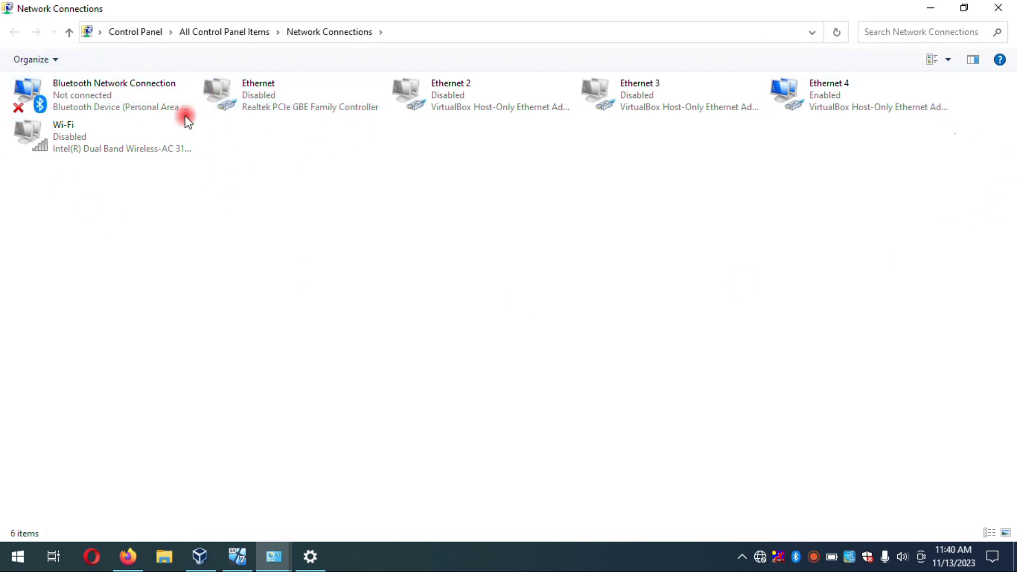
Step: Enable the Ethernet adapter that uses the Realtek PCIe GBE Family Controller
left_click(265, 102)
right_click(263, 101)
left_click(309, 112)
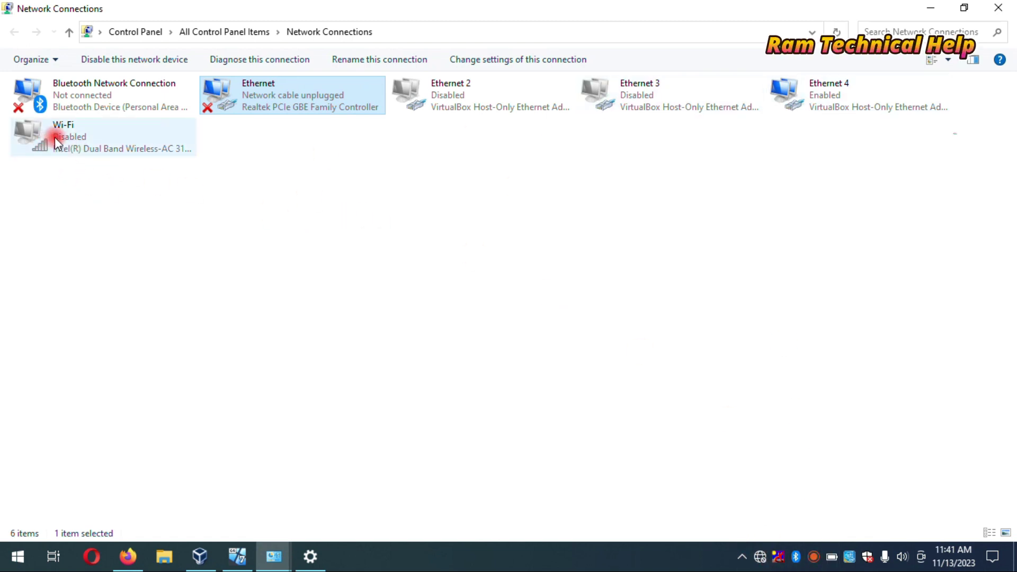
Step: Enable the Wi-Fi adapter and check the list of available wireless networks
left_click(72, 142)
right_click(71, 141)
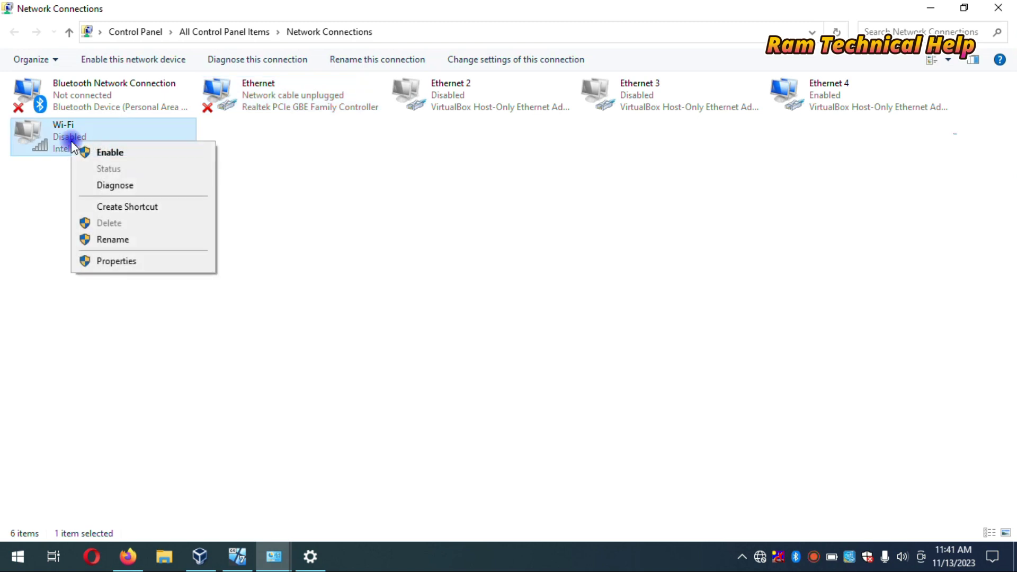
left_click(113, 152)
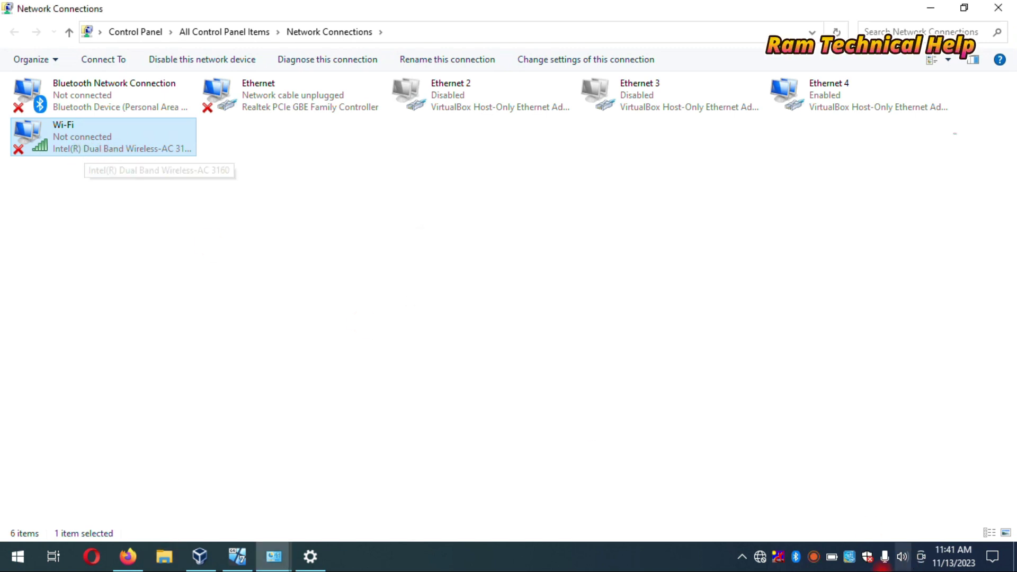
left_click(760, 557)
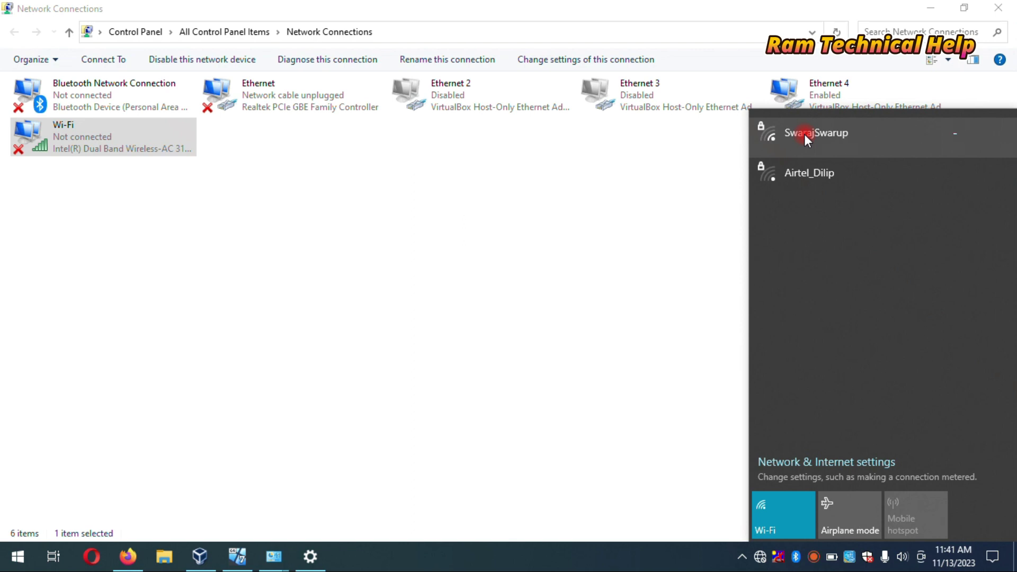
left_click(667, 213)
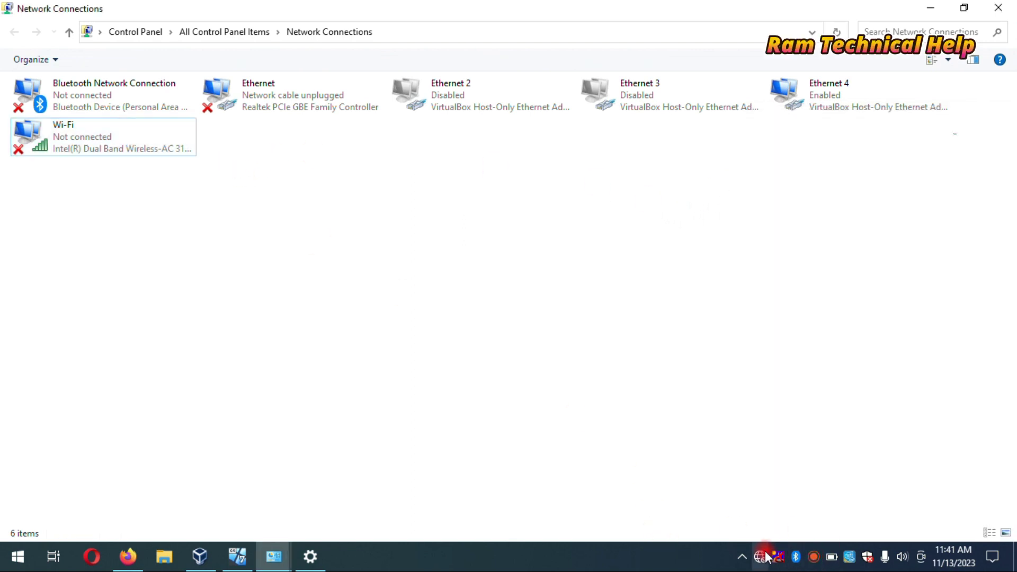
Step: Run the network diagnosis on the Wi-Fi adapter
left_click(63, 146)
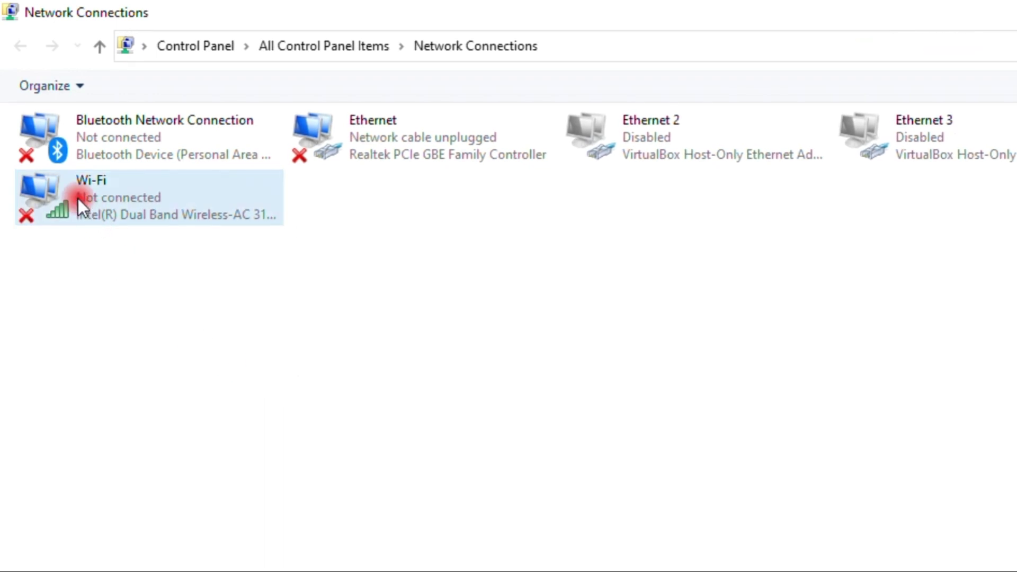
left_click(96, 207)
right_click(95, 206)
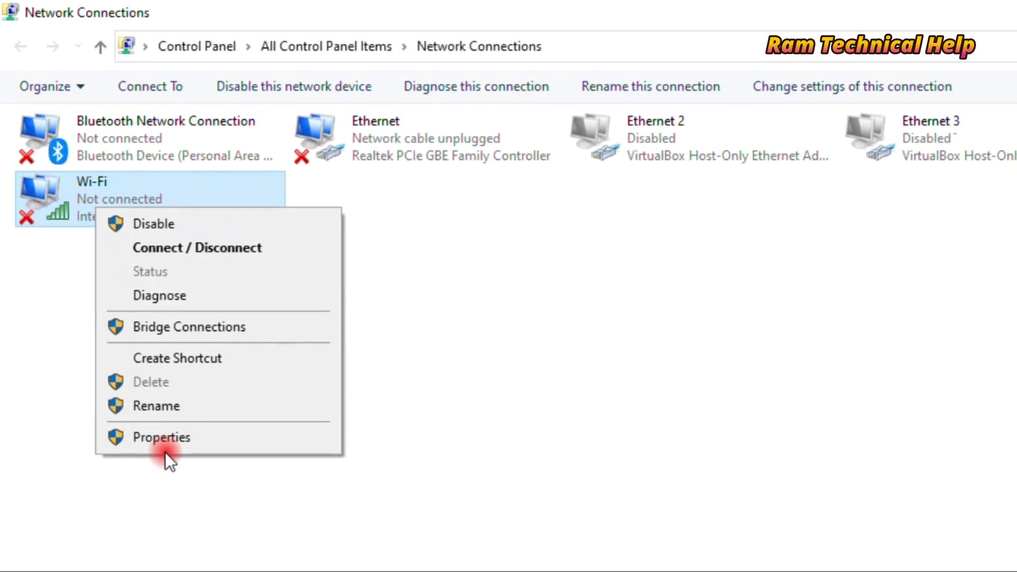
left_click(150, 305)
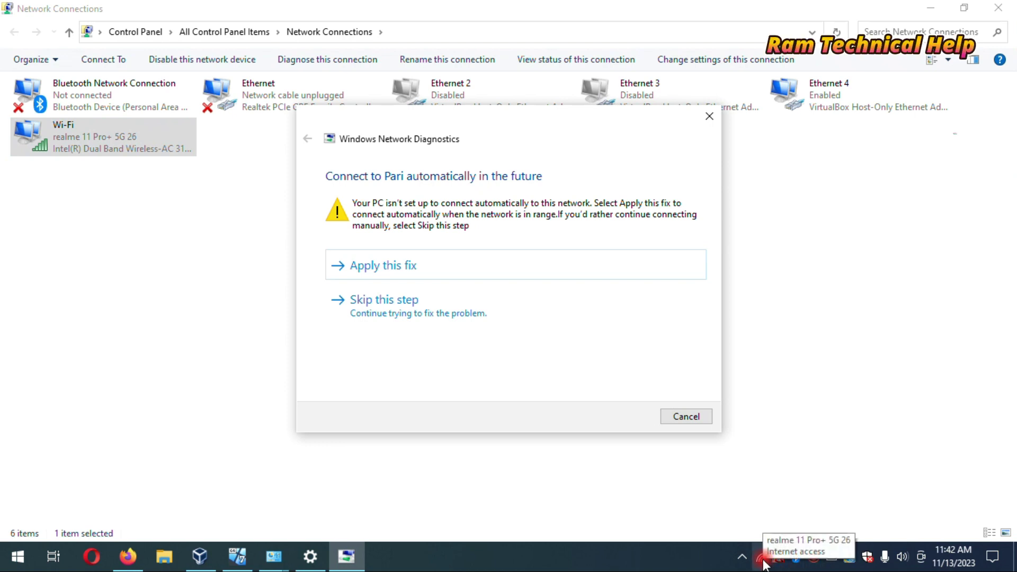
Step: In Windows Network Diagnostics, apply the fix for connecting automatically, show the list of available networks and close the troubleshooter
left_click(394, 266)
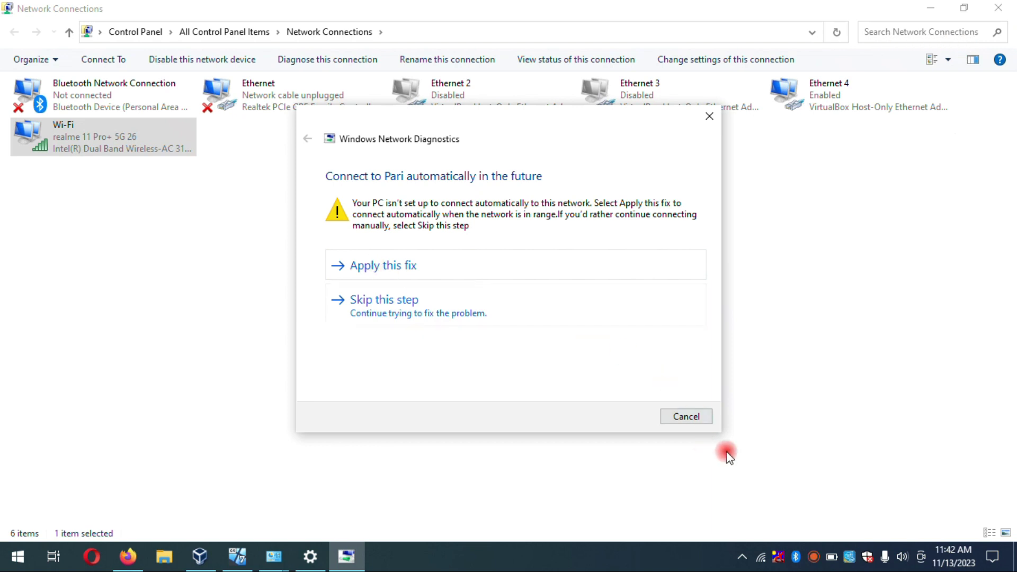
left_click(404, 268)
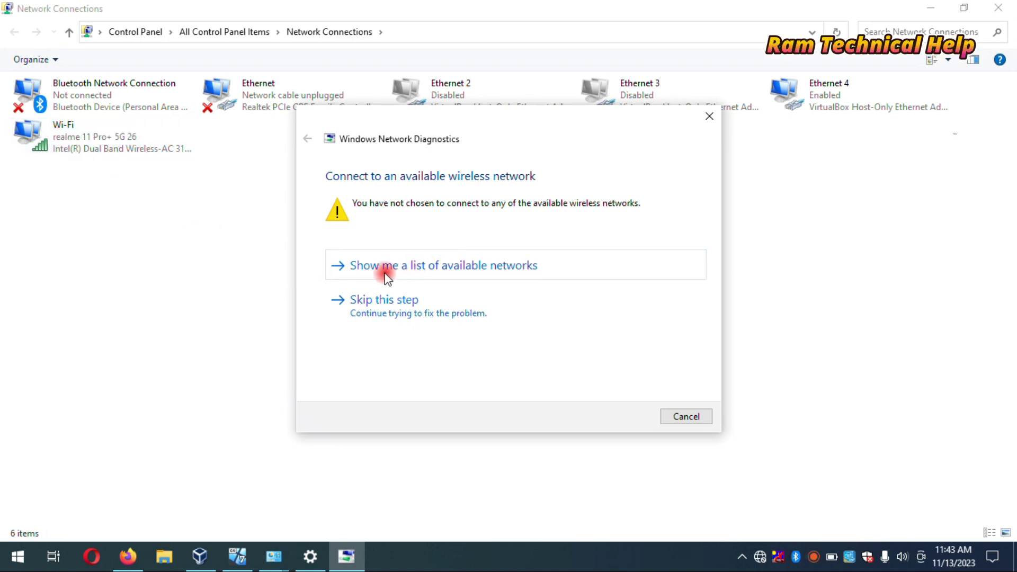
left_click(469, 273)
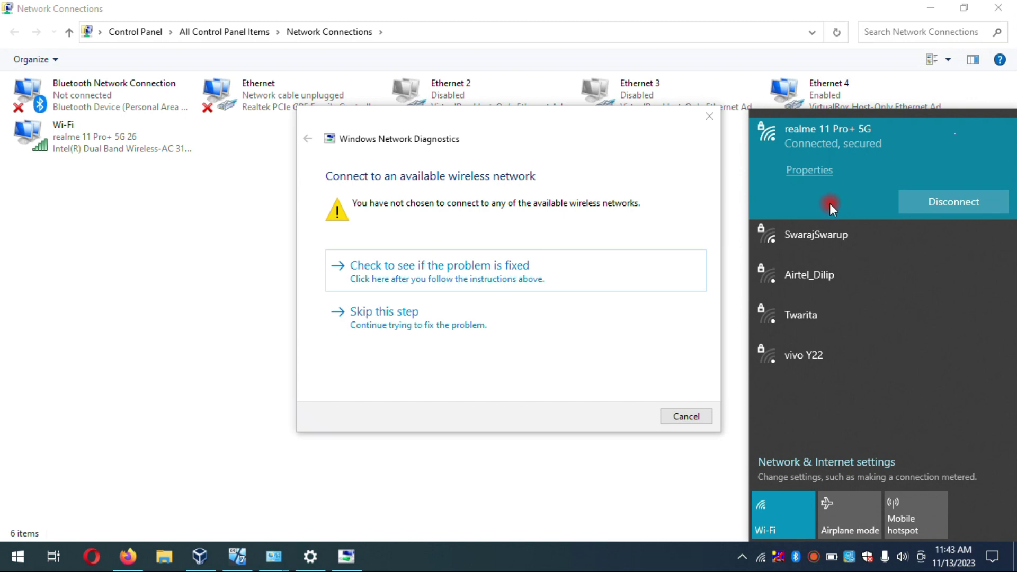
left_click(685, 416)
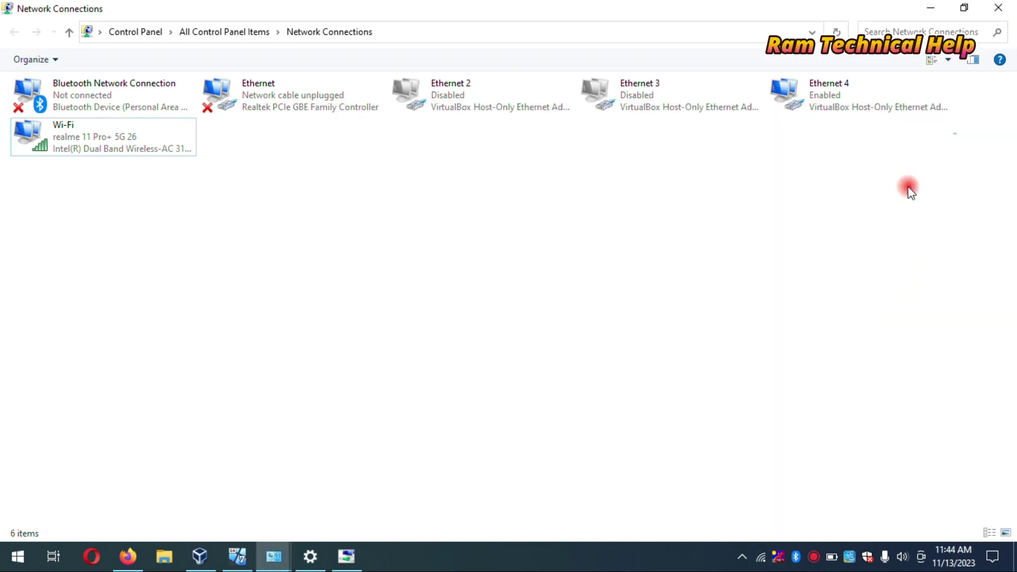